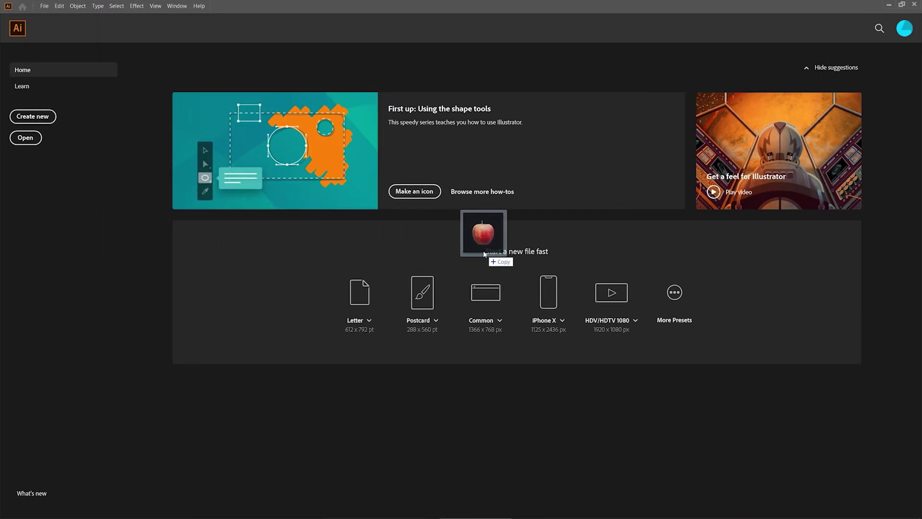
Open 'vibrant fruit cutout.png' as a new document and check it at 100% zoom
{"action": "left_click_drag", "start_coordinate": [472, 254], "coordinate": [474, 345]}
{"action": "left_click_drag", "start_coordinate": [489, 404], "coordinate": [489, 421]}
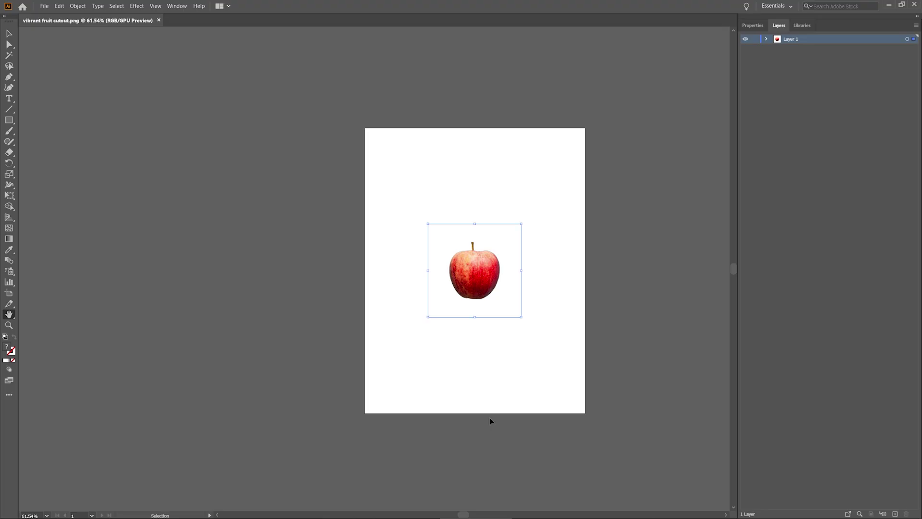
{"action": "key", "text": "ctrl+plus"}
{"action": "key", "text": "ctrl+plus"}
{"action": "key", "text": "ctrl+plus"}
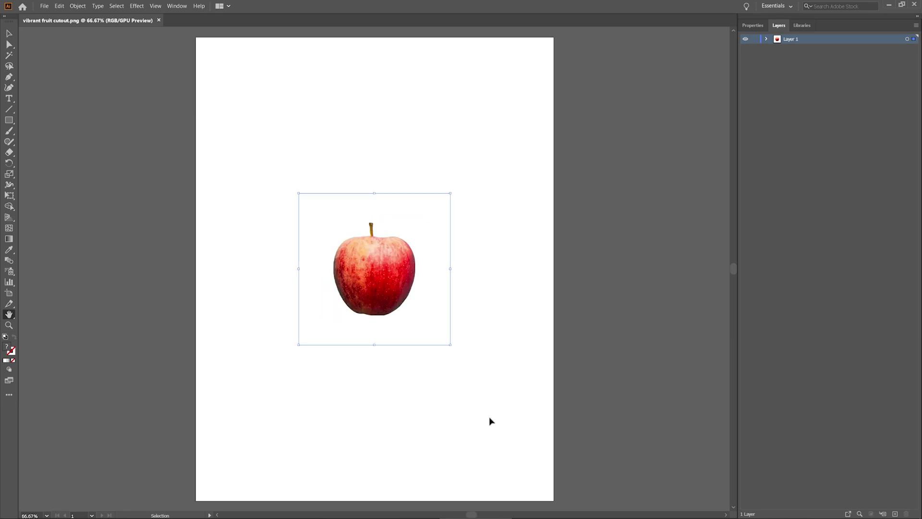
{"action": "key", "text": "ctrl+minus"}
{"action": "key", "text": "ctrl+minus"}
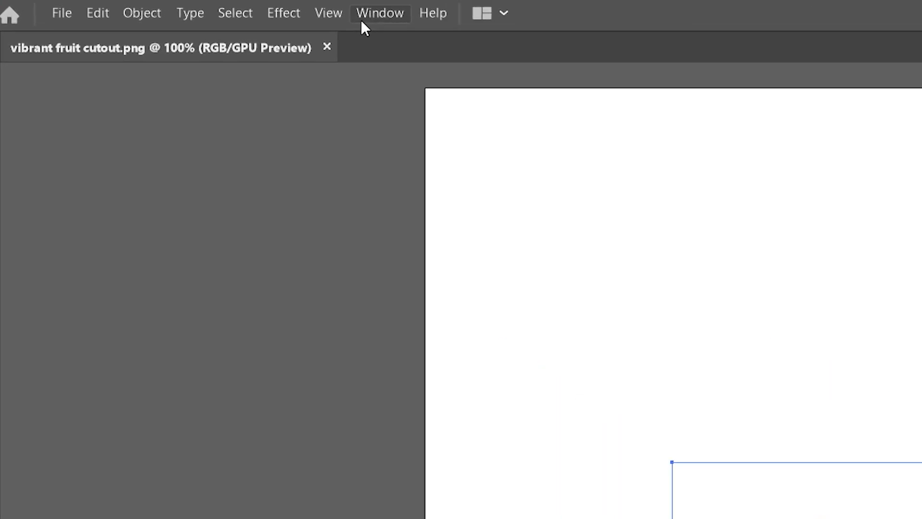
{"action": "left_click", "coordinate": [219, 10]}
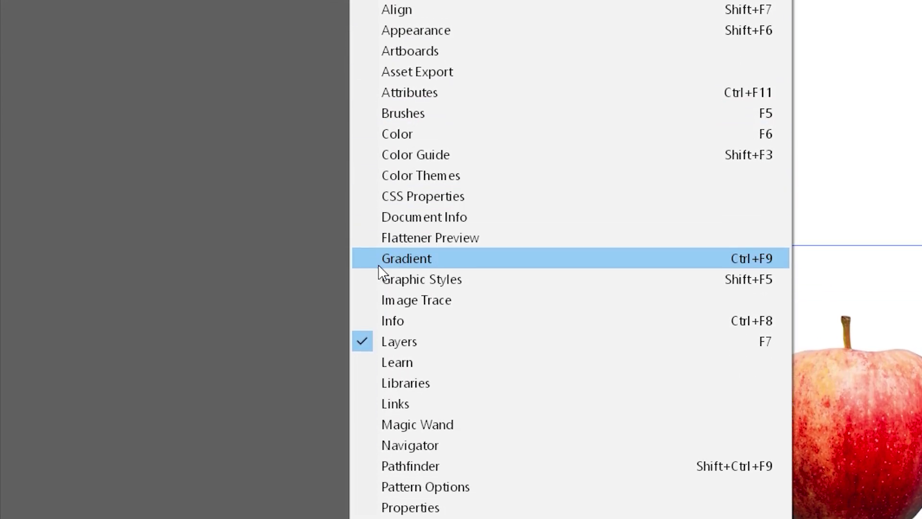
Open the Image Trace panel, review the Preset and View lists, and set Mode to Color
{"action": "left_click", "coordinate": [378, 248]}
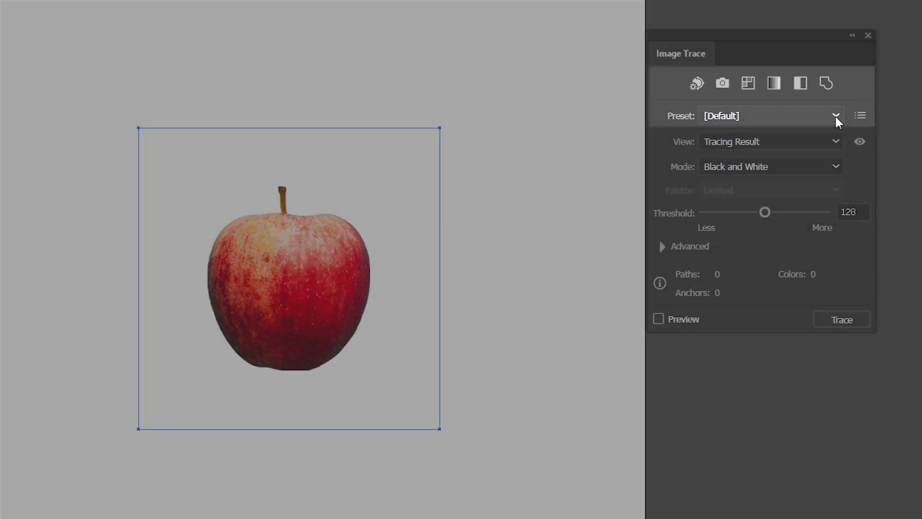
{"action": "left_click", "coordinate": [835, 117]}
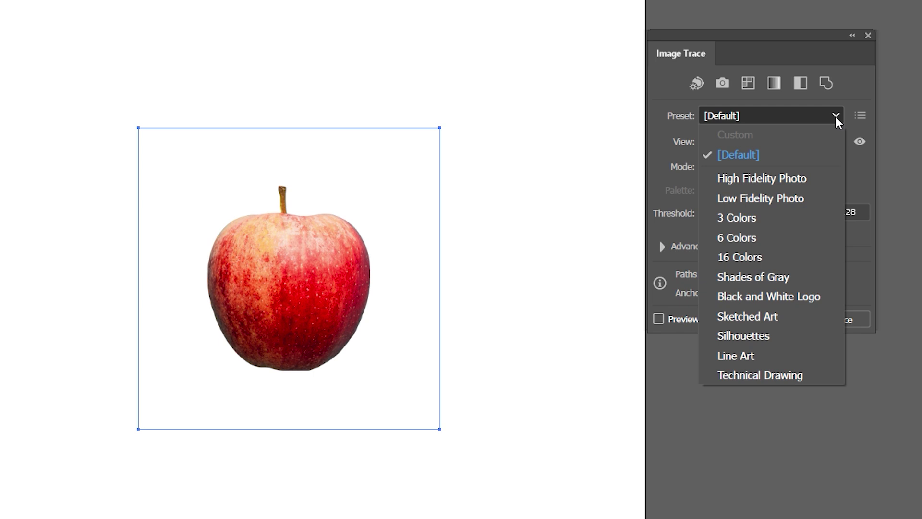
{"action": "left_click", "coordinate": [836, 118]}
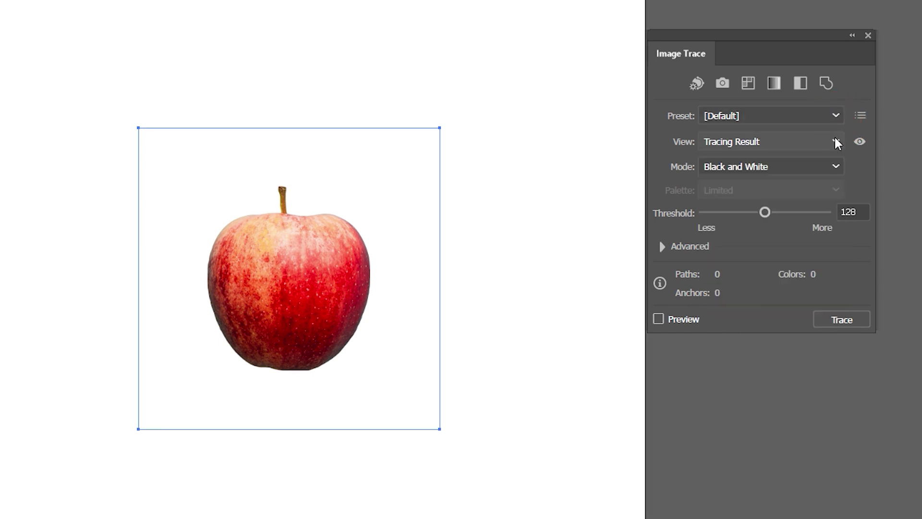
{"action": "left_click", "coordinate": [834, 137]}
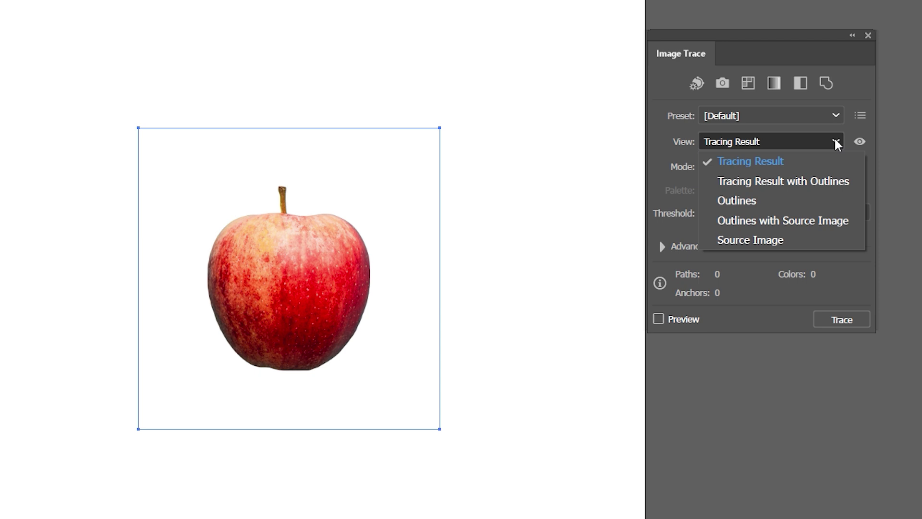
{"action": "left_click", "coordinate": [834, 137]}
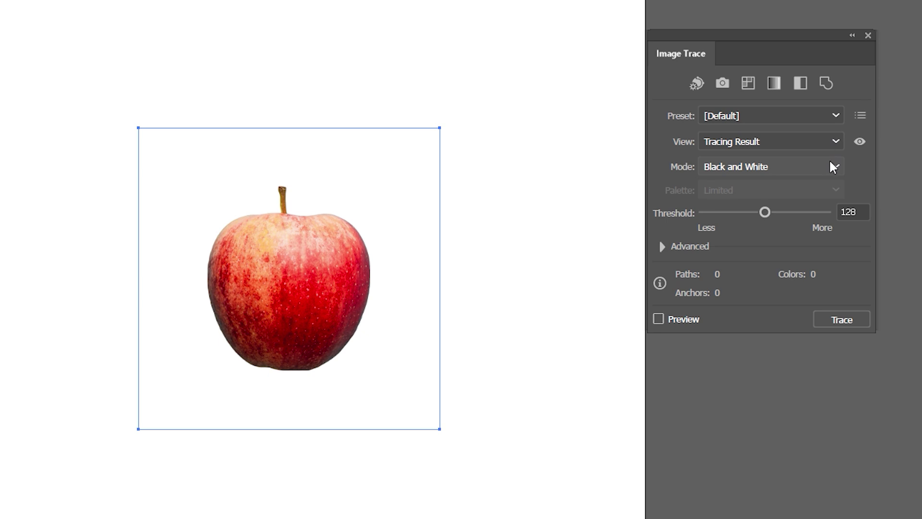
{"action": "left_click", "coordinate": [829, 162]}
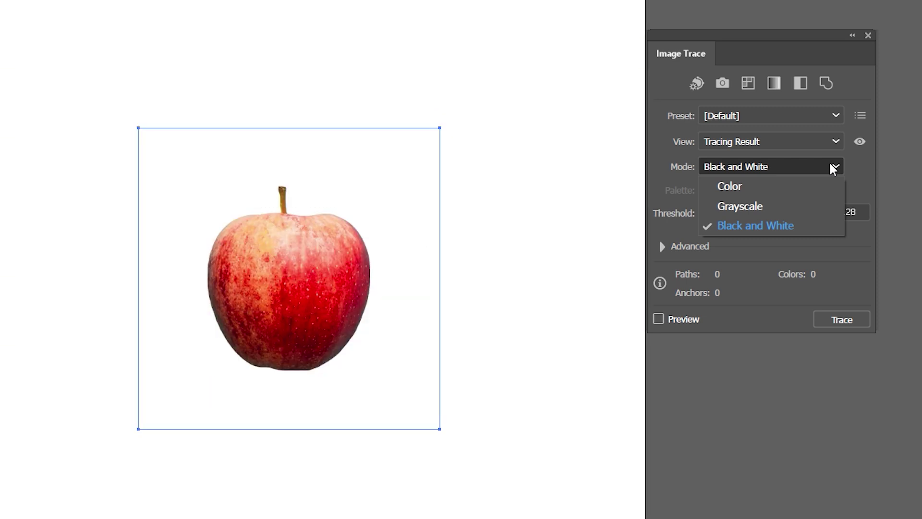
{"action": "left_click", "coordinate": [834, 187]}
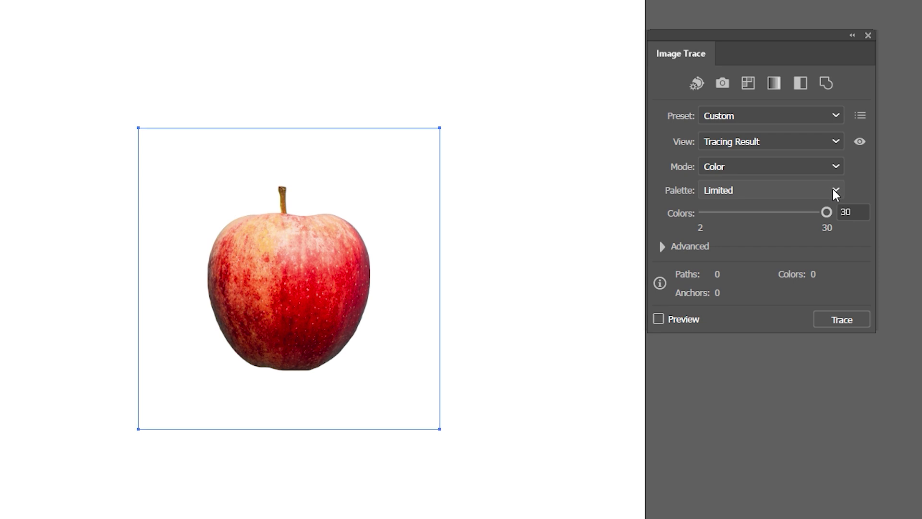
Keep the Limited palette and enter 5 as the trace colour count
{"action": "left_click", "coordinate": [833, 189]}
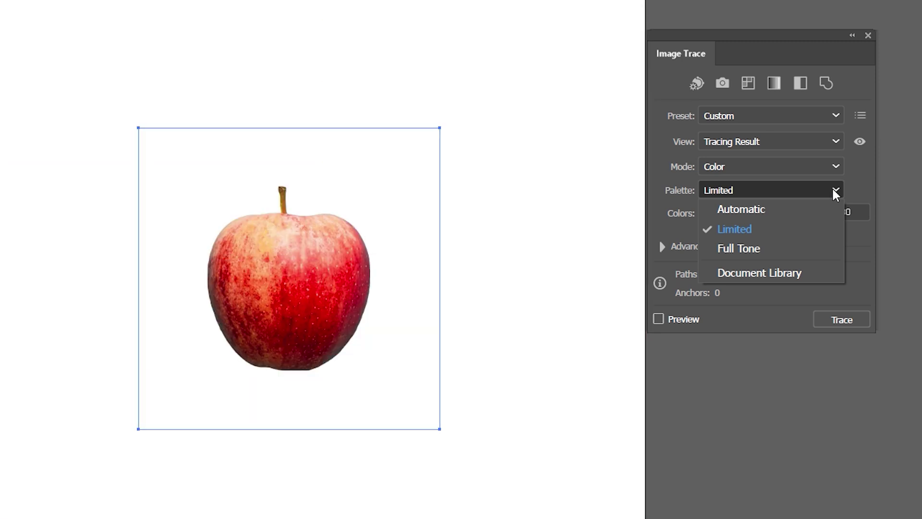
{"action": "left_click", "coordinate": [832, 188]}
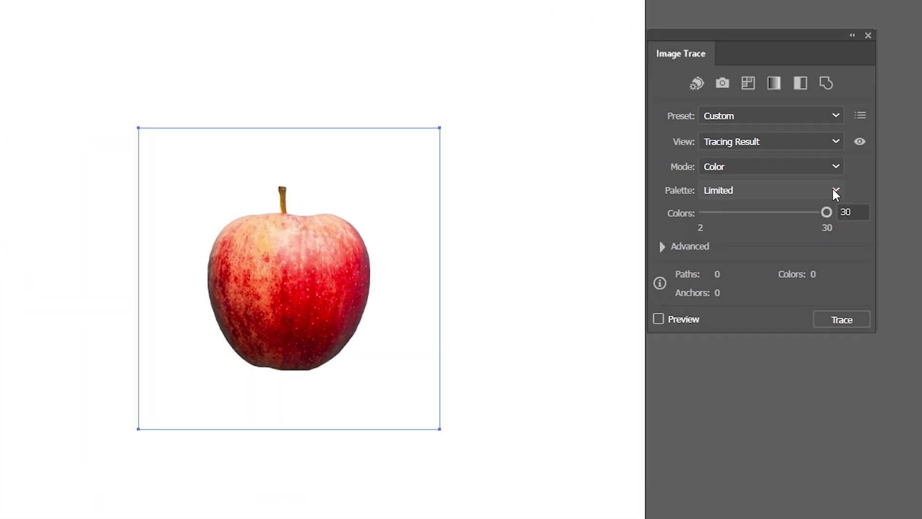
{"action": "left_click", "coordinate": [849, 280]}
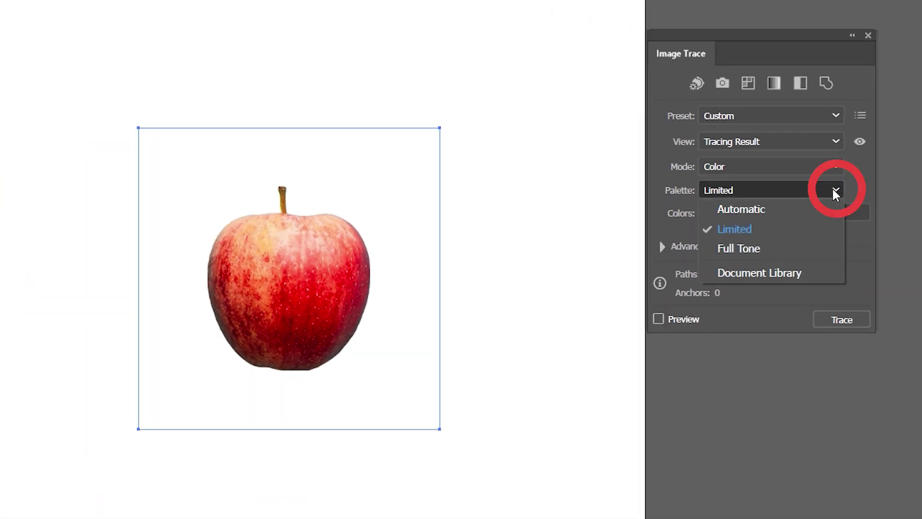
{"action": "left_click", "coordinate": [833, 230]}
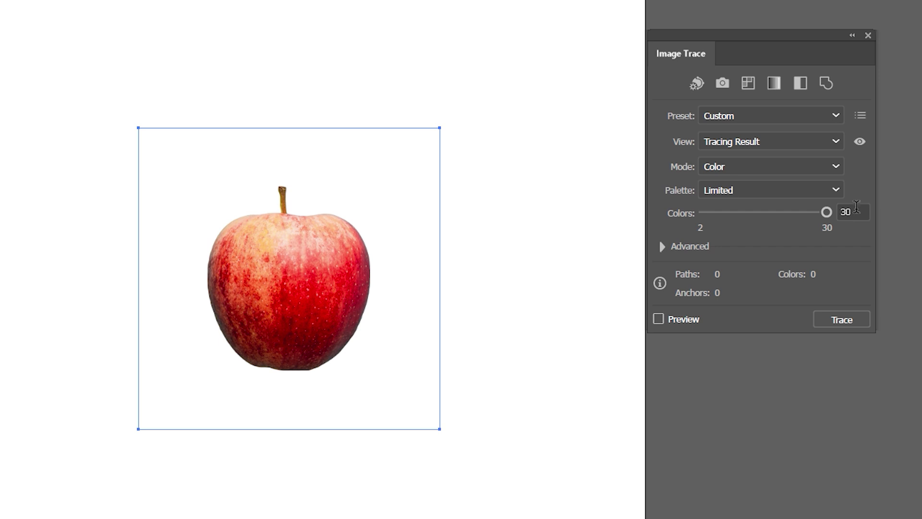
{"action": "left_click", "coordinate": [856, 207]}
{"action": "type", "text": "5"}
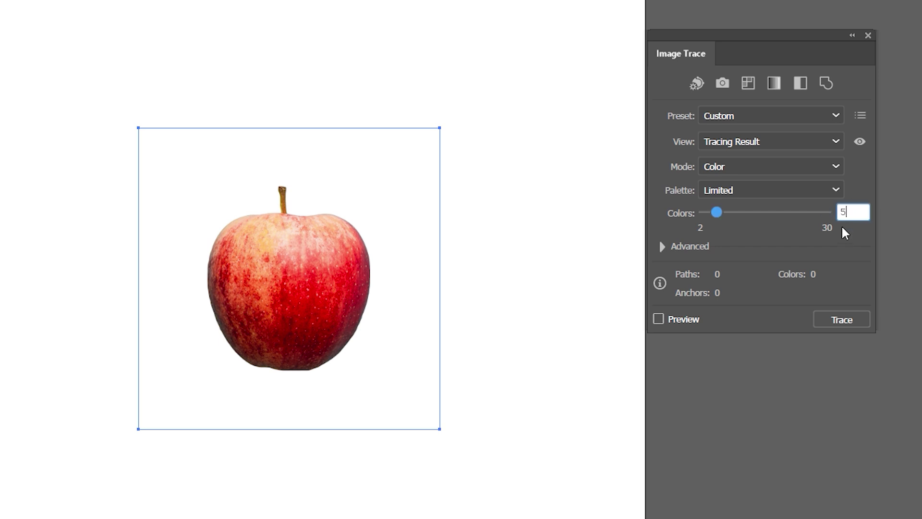
Trace the apple, reveal the Advanced settings and view the trace with outlines
{"action": "left_click", "coordinate": [840, 318]}
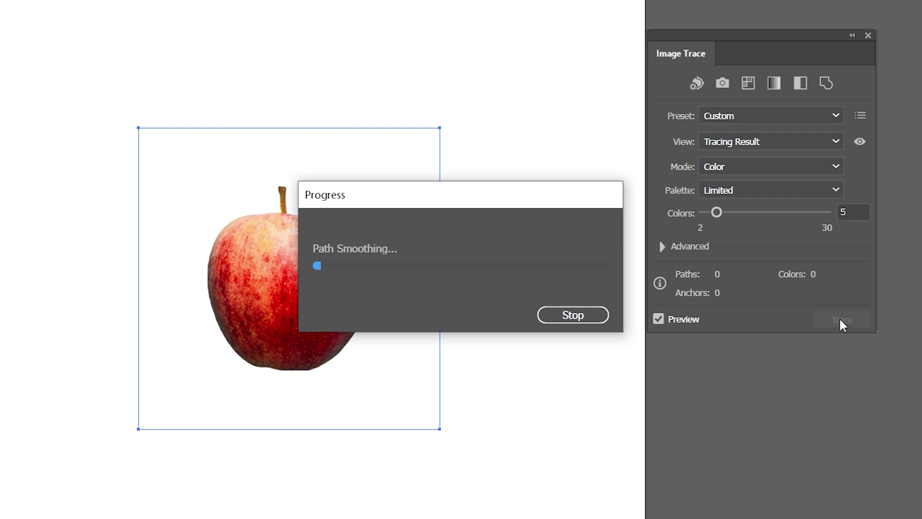
{"action": "left_click", "coordinate": [662, 246]}
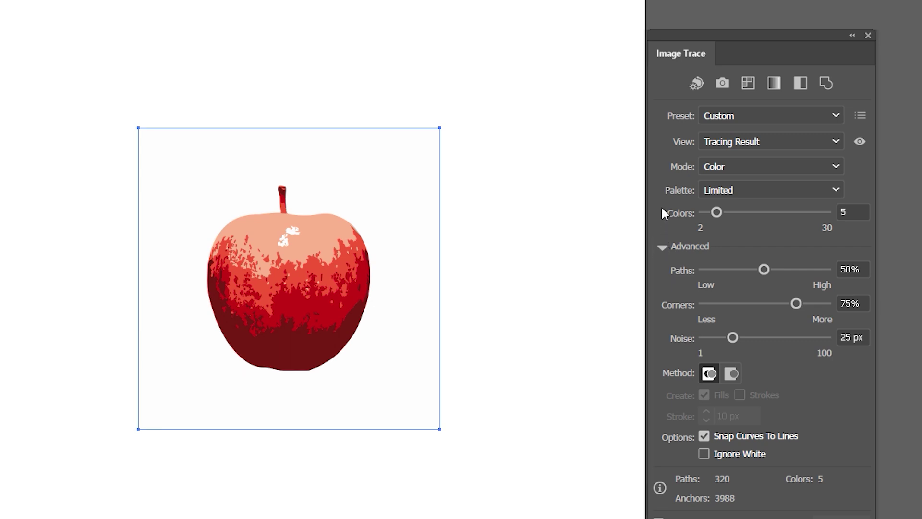
{"action": "left_click", "coordinate": [829, 139]}
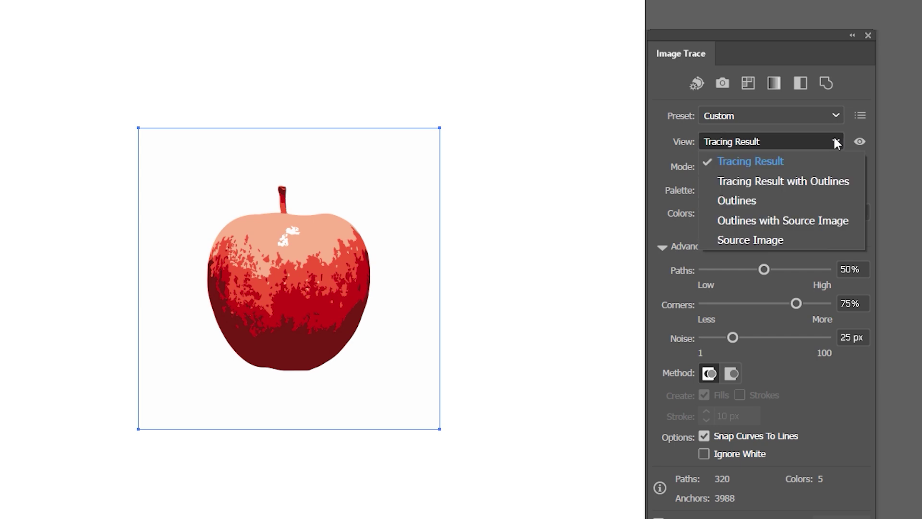
{"action": "left_click", "coordinate": [829, 183]}
{"action": "key", "text": "ctrl+equal"}
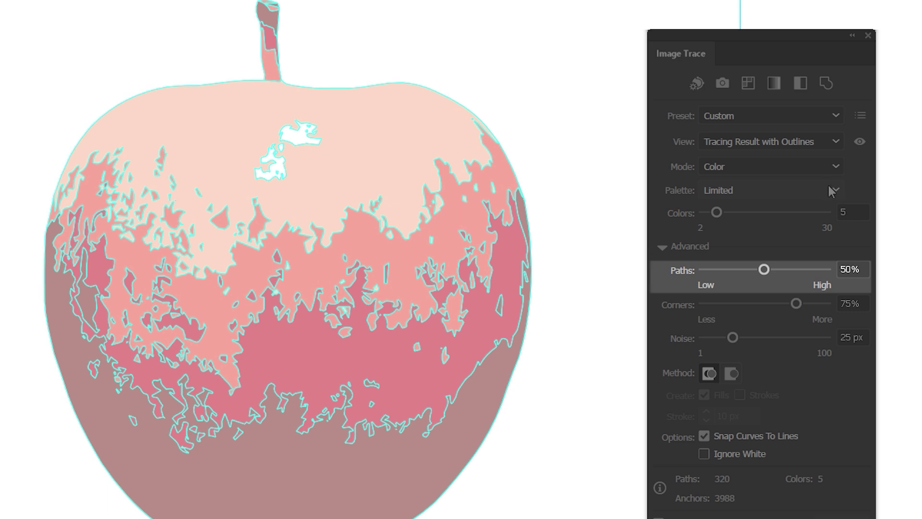
Set Paths fidelity to 50% and push Corners to the maximum
{"action": "mouse_move", "coordinate": [763, 269]}
{"action": "left_mouse_down"}
{"action": "mouse_move", "coordinate": [699, 268]}
{"action": "mouse_move", "coordinate": [892, 295]}
{"action": "left_mouse_up"}
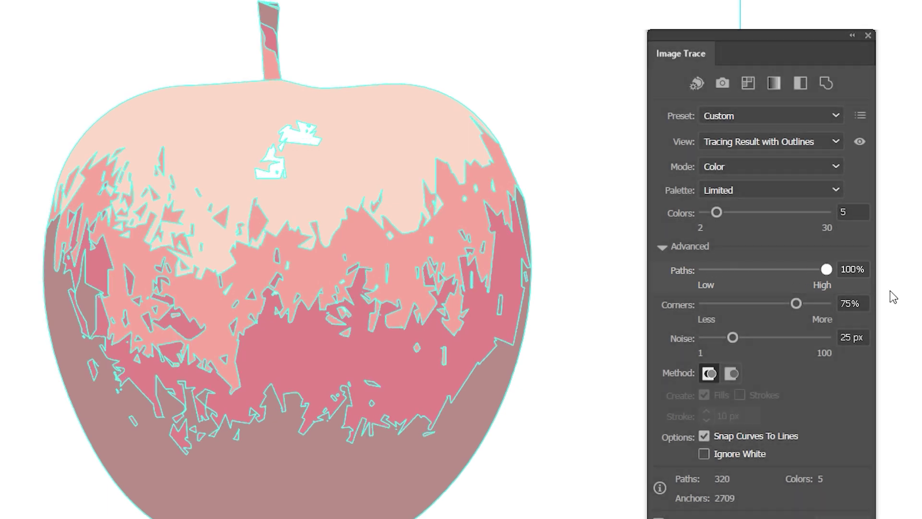
{"action": "left_click", "coordinate": [855, 269]}
{"action": "type", "text": "50"}
{"action": "key", "text": "Return"}
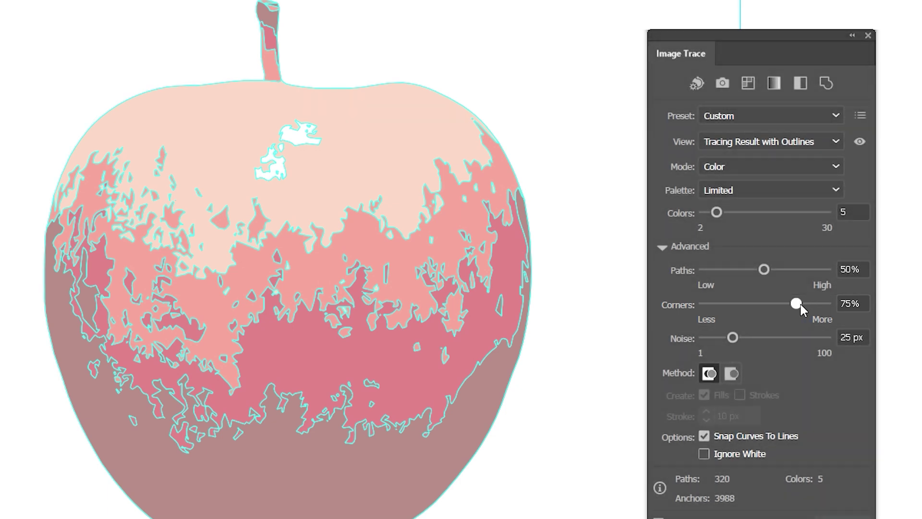
{"action": "left_click_drag", "start_coordinate": [798, 304], "coordinate": [853, 315]}
Drop Corners to minimum, then set it to 5% and lower Noise to 1 px
{"action": "key", "text": "ctrl+plus"}
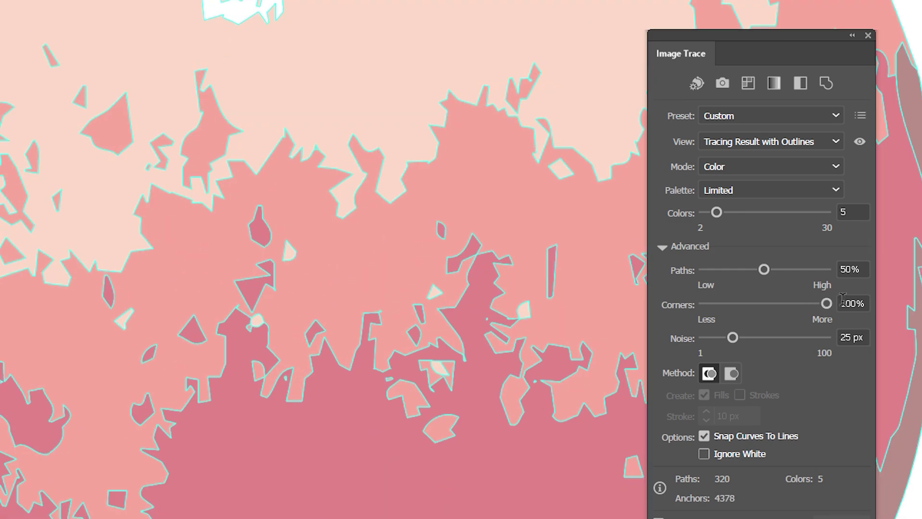
{"action": "left_click_drag", "start_coordinate": [831, 302], "coordinate": [670, 289]}
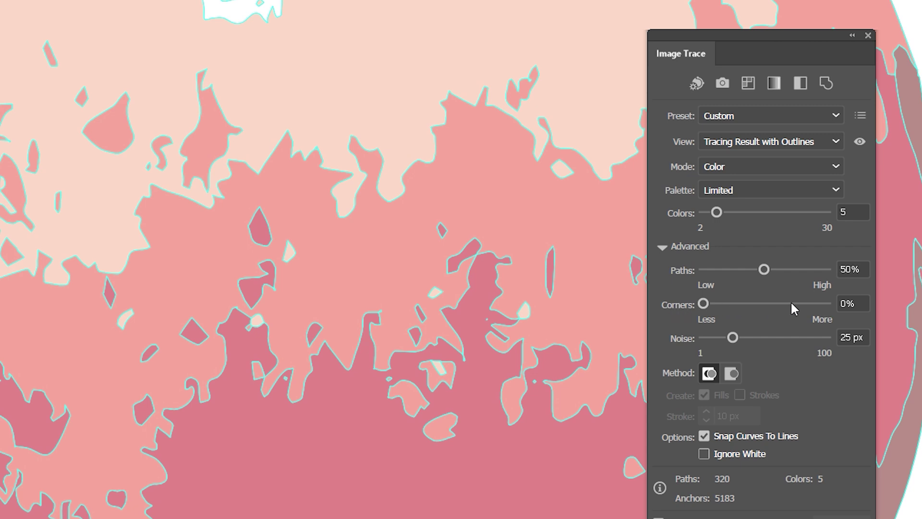
{"action": "double_click", "coordinate": [841, 303]}
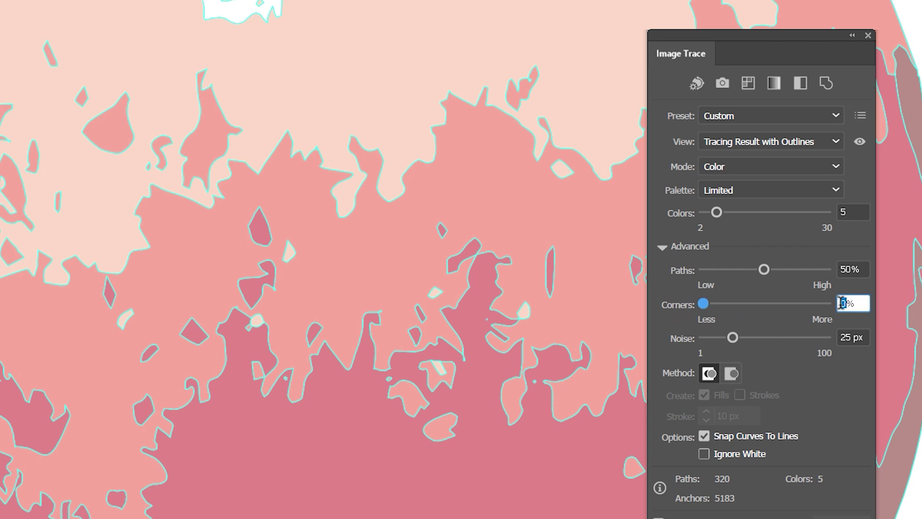
{"action": "type", "text": "5"}
{"action": "key", "text": "Return"}
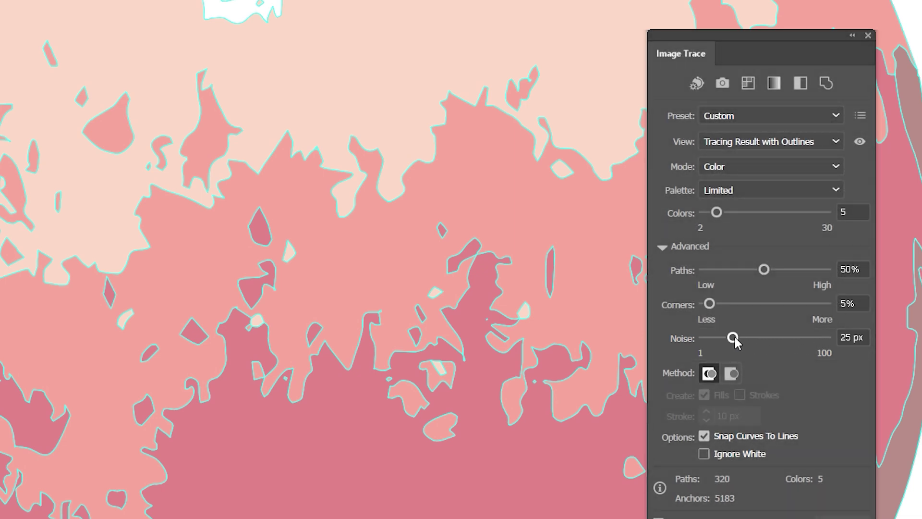
{"action": "left_click_drag", "start_coordinate": [732, 337], "coordinate": [703, 337]}
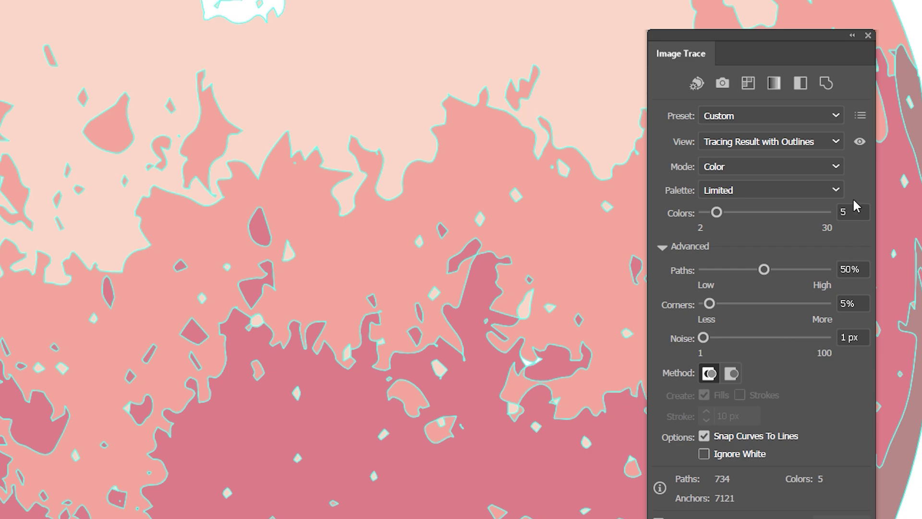
Compare the trace without outlines and against the original photo, then return to outlines view
{"action": "left_click", "coordinate": [836, 141]}
{"action": "left_click", "coordinate": [836, 160]}
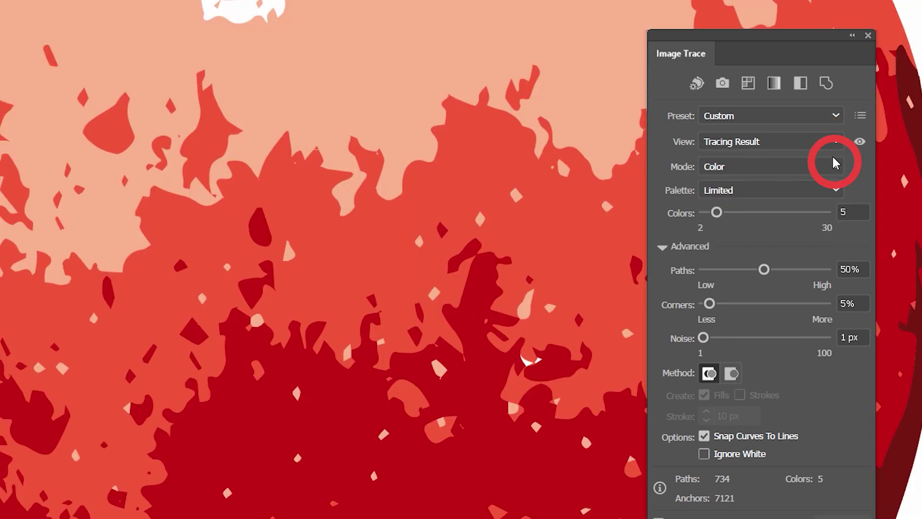
{"action": "left_click", "coordinate": [858, 142]}
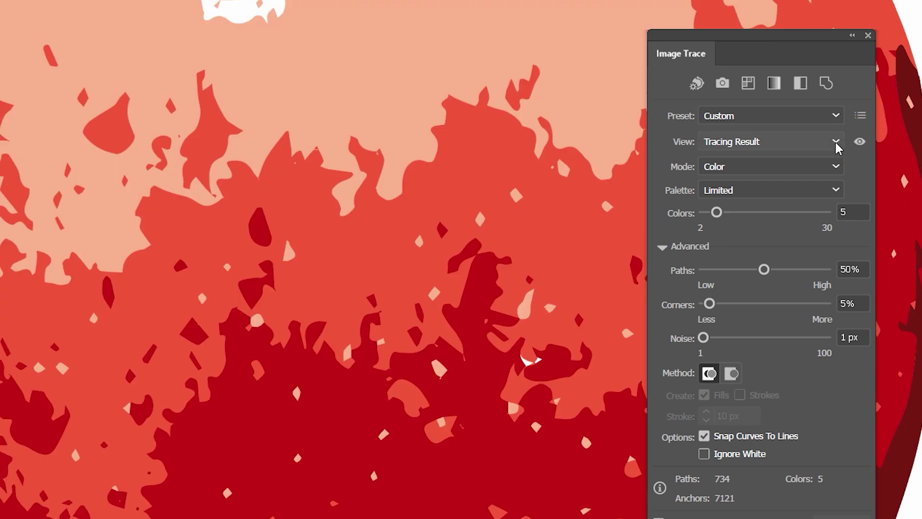
{"action": "left_click", "coordinate": [818, 143]}
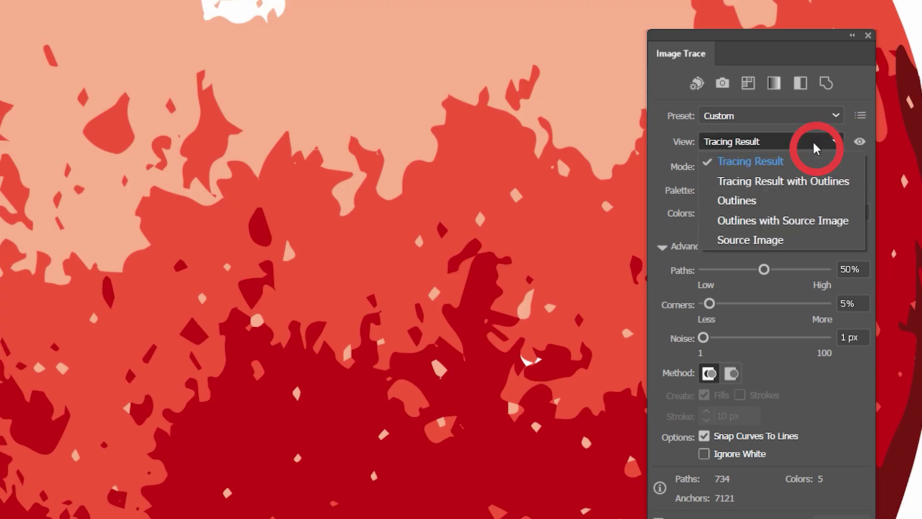
{"action": "left_click", "coordinate": [813, 182]}
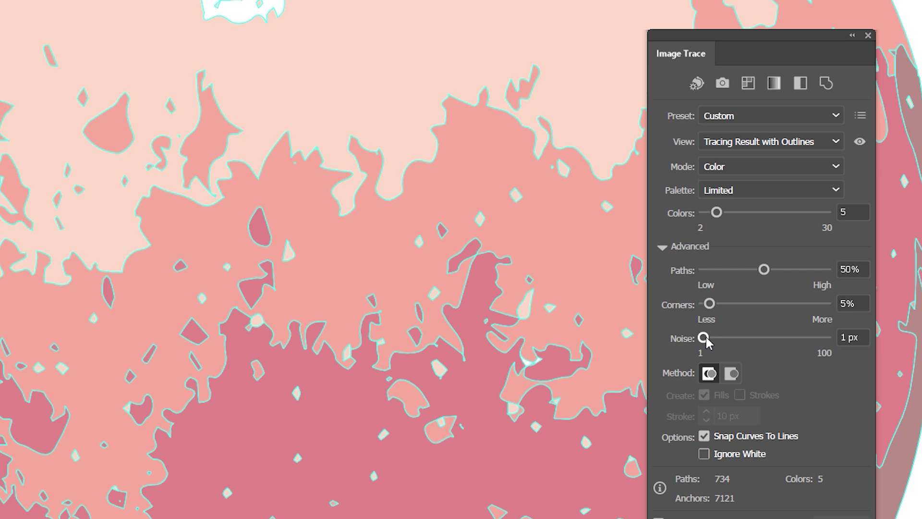
Raise Noise to 100 px, keep Abutting shapes, and uncheck Snap Curves To Lines
{"action": "left_click_drag", "start_coordinate": [709, 335], "coordinate": [863, 332]}
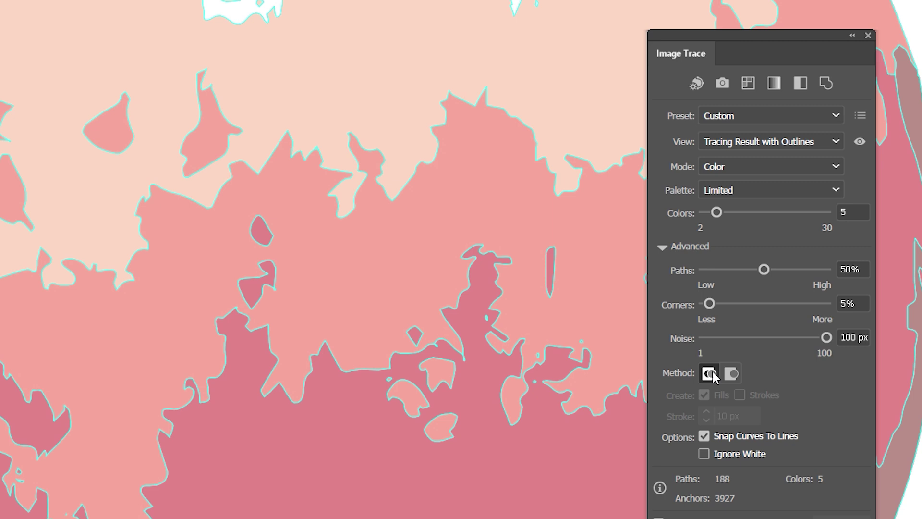
{"action": "left_click", "coordinate": [731, 373]}
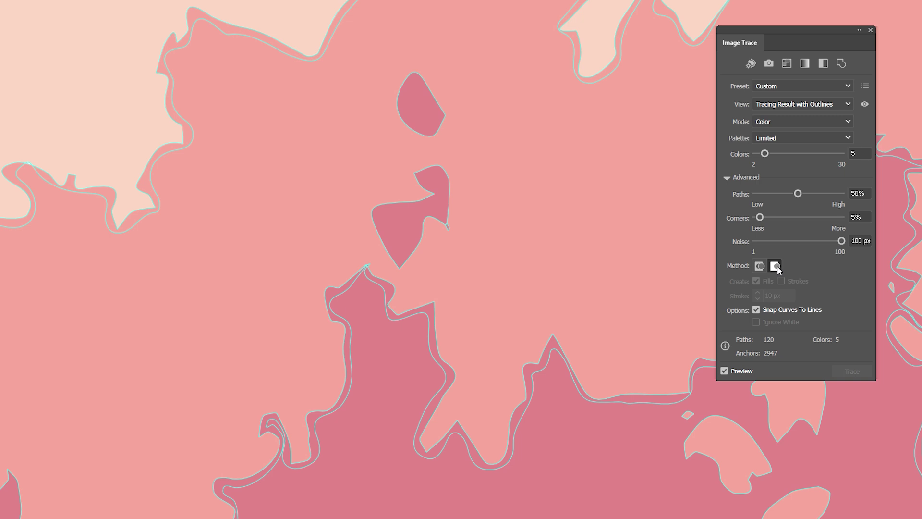
{"action": "left_click", "coordinate": [760, 266]}
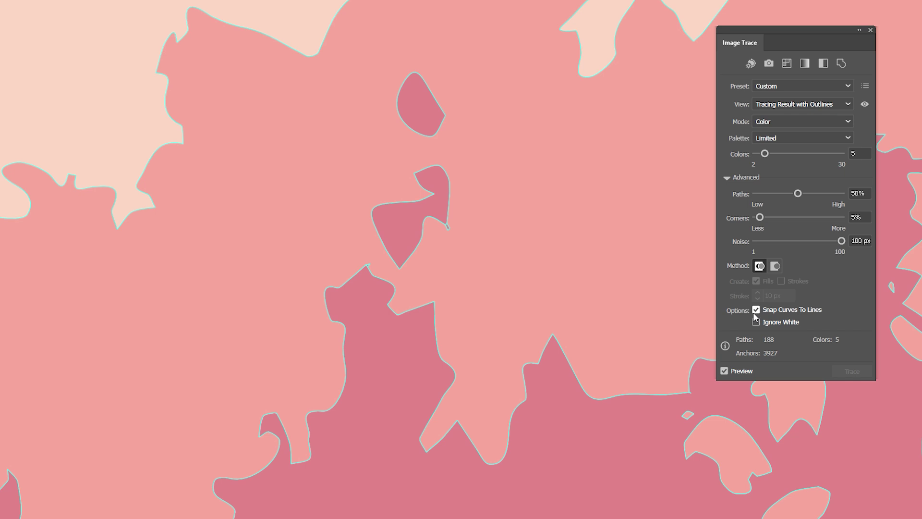
{"action": "left_click", "coordinate": [754, 312]}
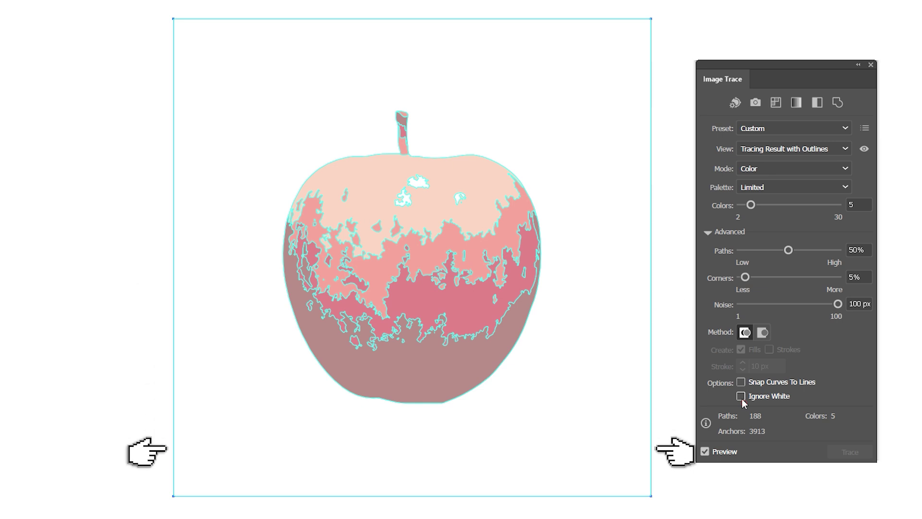
Enable Ignore White so the white background drops out of the trace
{"action": "left_click", "coordinate": [742, 399]}
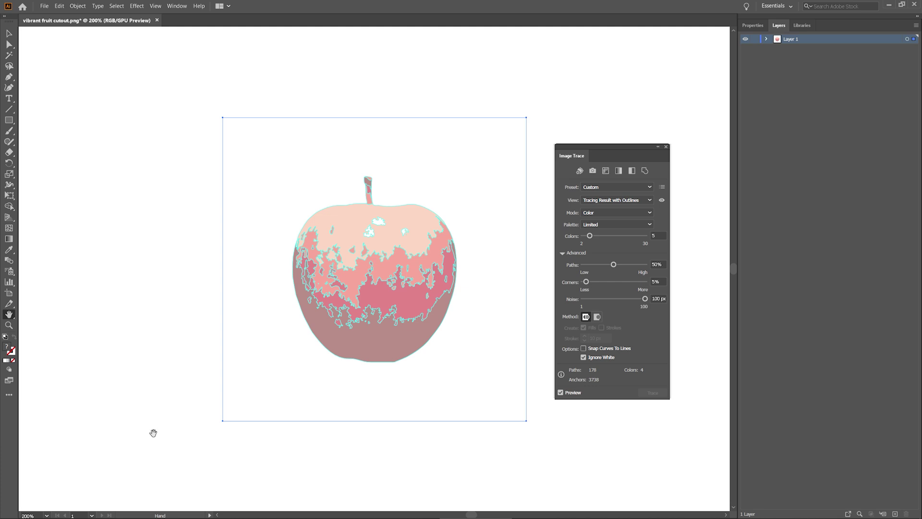
{"action": "left_click", "coordinate": [79, 6]}
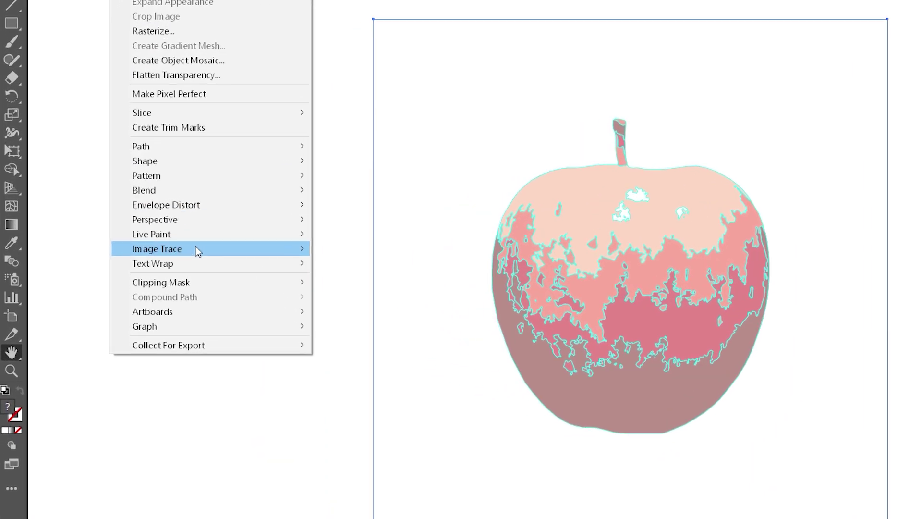
Expand the trace and list its individual paths inside Layer 1's group
{"action": "mouse_move", "coordinate": [119, 253]}
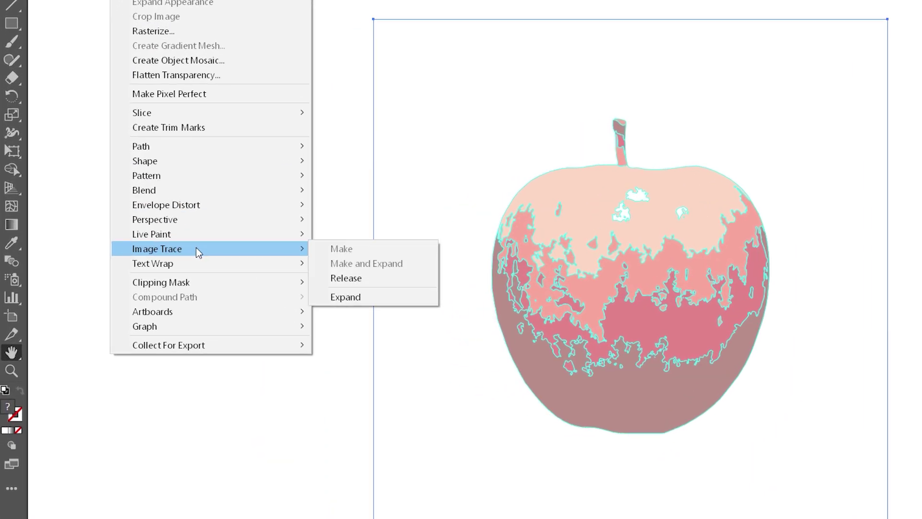
{"action": "left_click", "coordinate": [346, 298]}
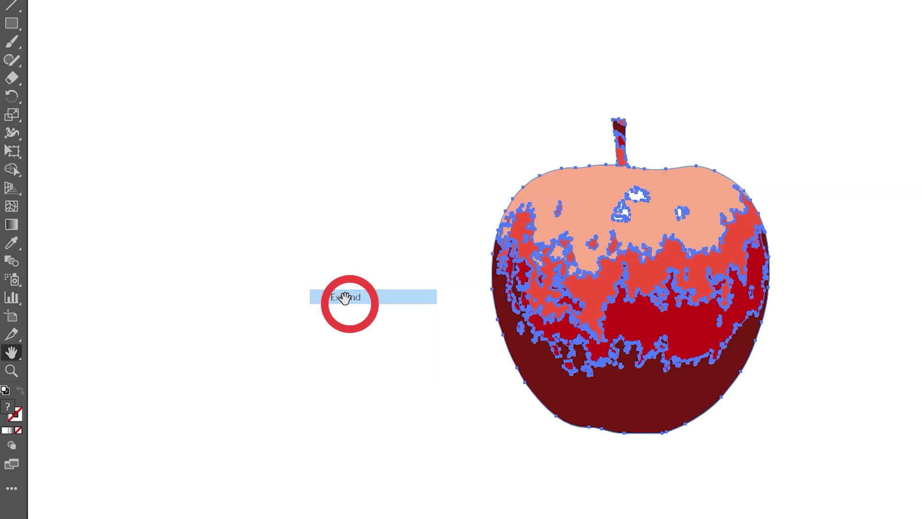
{"action": "left_click", "coordinate": [658, 144]}
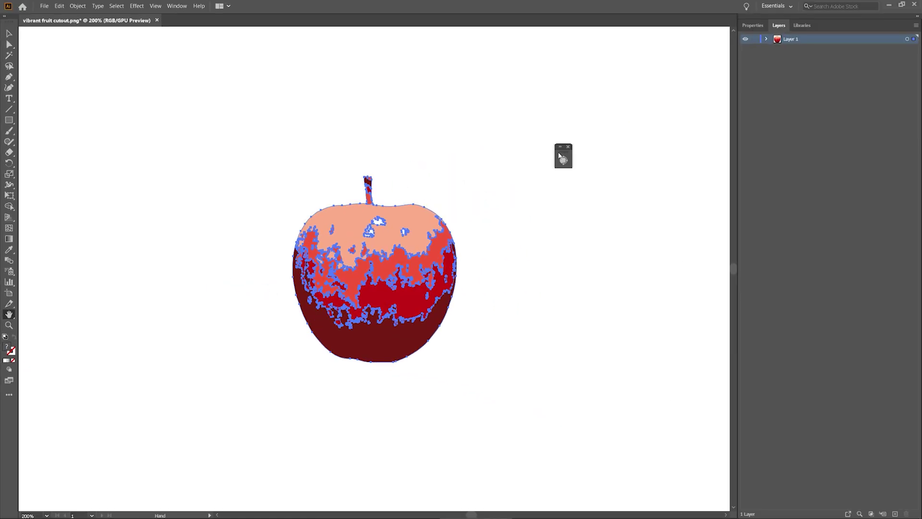
{"action": "left_click_drag", "start_coordinate": [559, 155], "coordinate": [716, 157]}
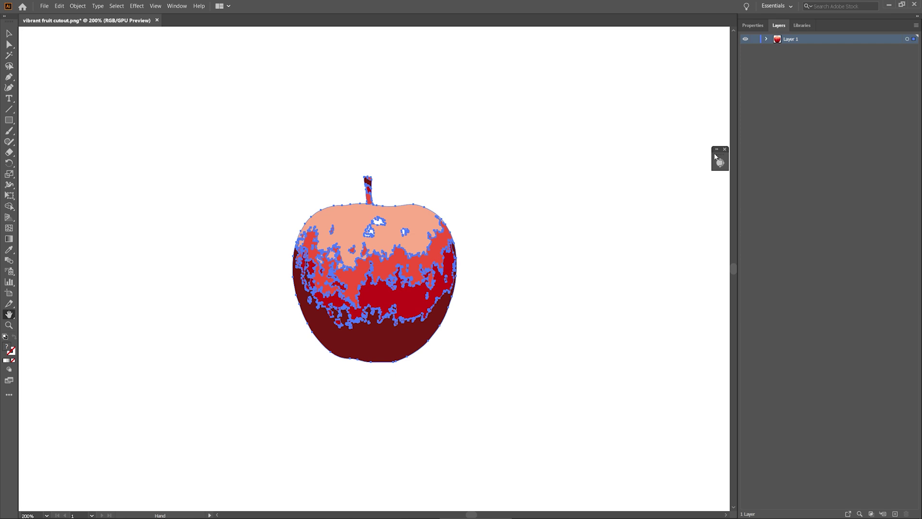
{"action": "left_click", "coordinate": [766, 41]}
{"action": "left_click", "coordinate": [777, 48]}
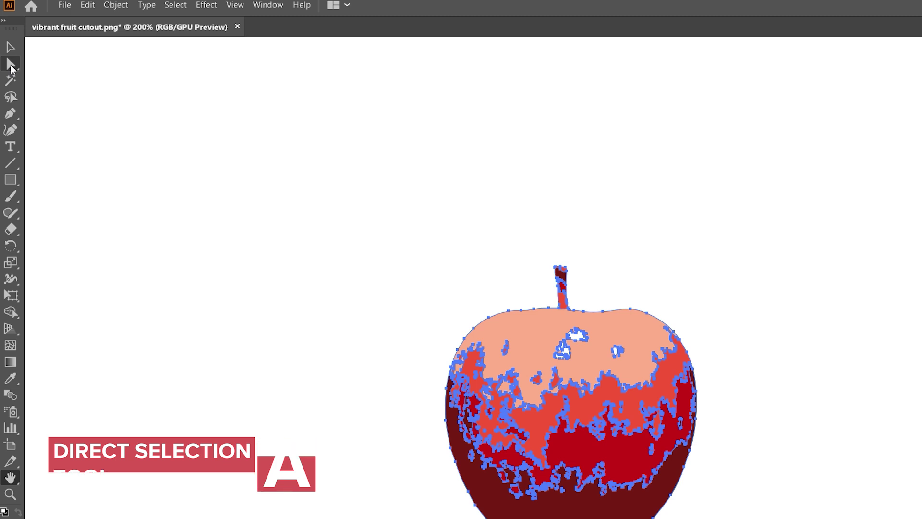
Deselect all, then delete the white blobs on the apple's top with Direct Selection
{"action": "left_click", "coordinate": [11, 65]}
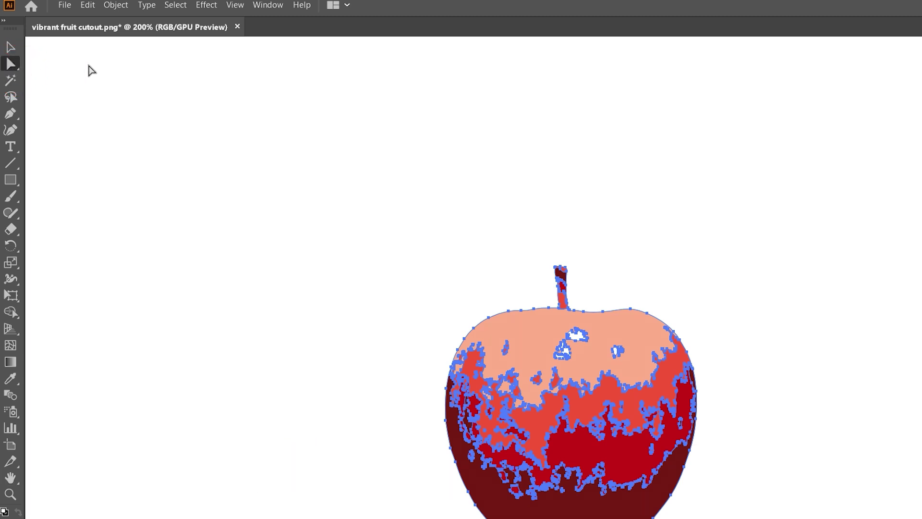
{"action": "left_click", "coordinate": [169, 10]}
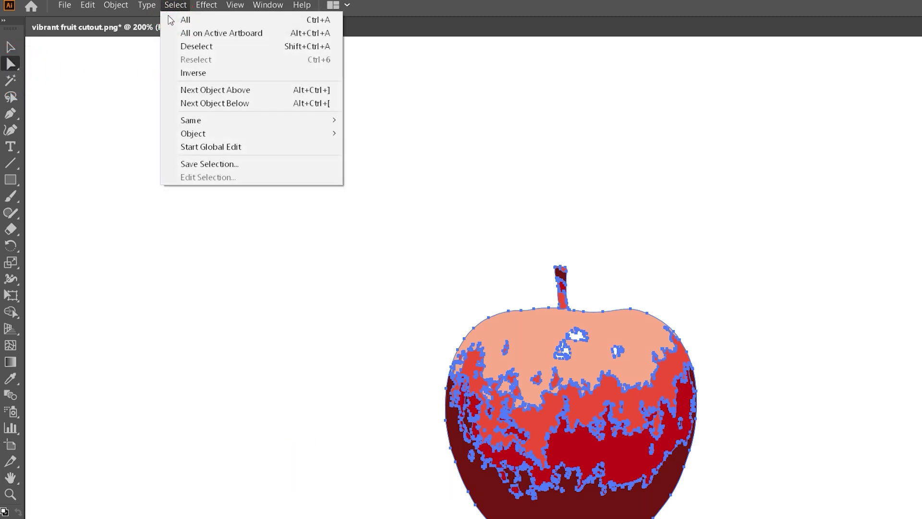
{"action": "left_click", "coordinate": [192, 47]}
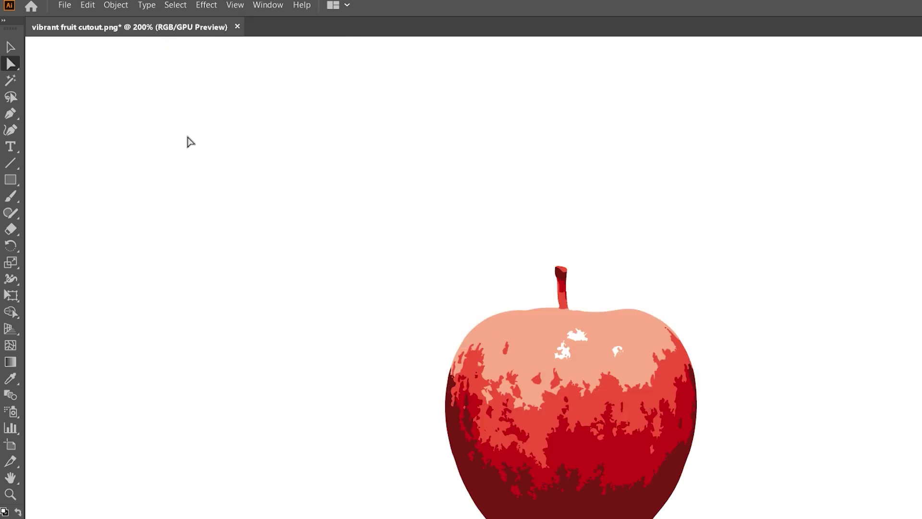
{"action": "scroll", "coordinate": [631, 354], "scroll_direction": "up", "scroll_amount": 6}
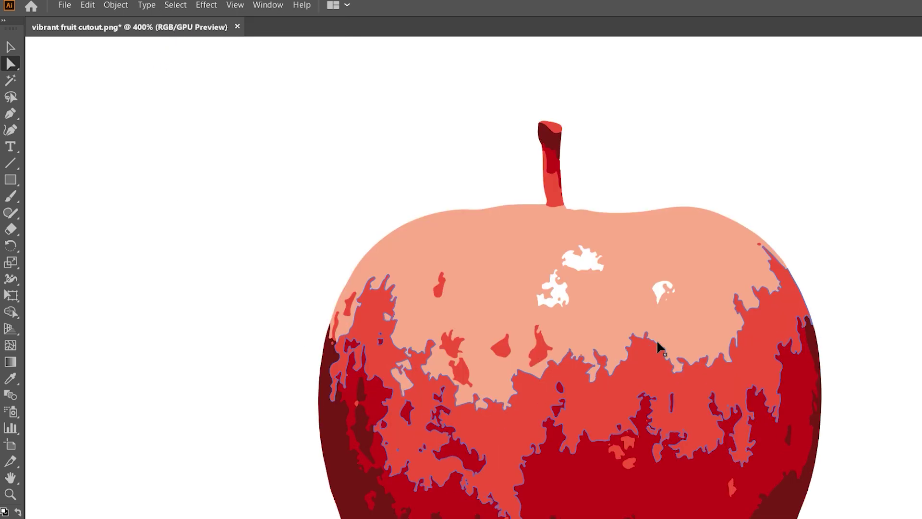
{"action": "scroll", "coordinate": [662, 339], "scroll_direction": "up", "scroll_amount": 1}
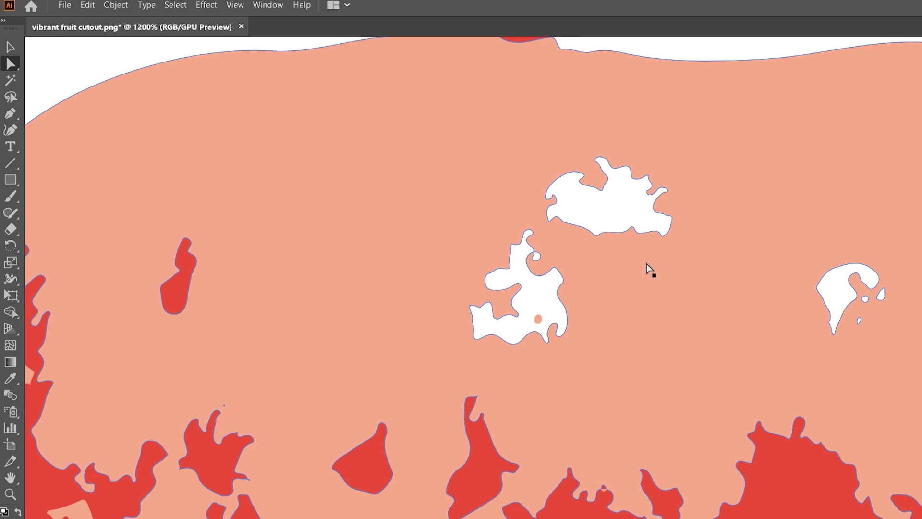
{"action": "left_click", "coordinate": [624, 231]}
{"action": "key", "text": "Delete"}
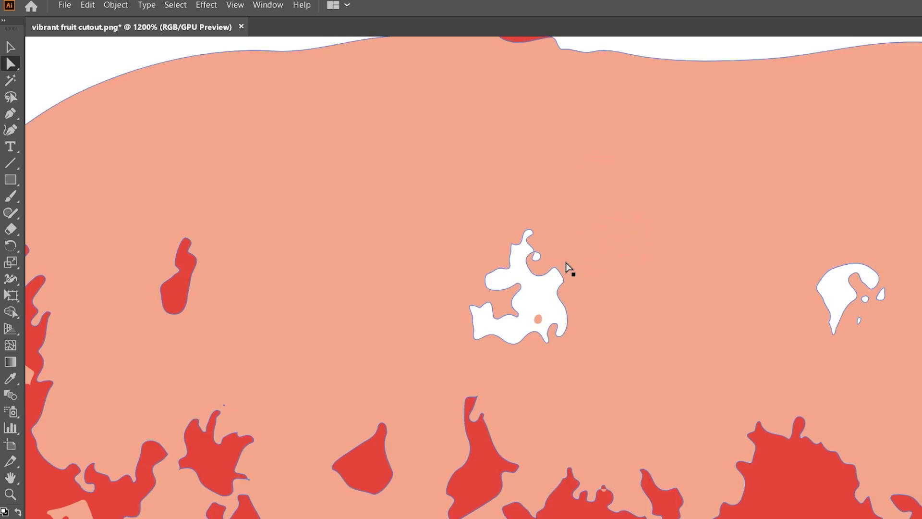
{"action": "left_click", "coordinate": [552, 288]}
{"action": "key", "text": "Delete"}
{"action": "scroll", "coordinate": [491, 199], "scroll_direction": "down", "scroll_amount": 10}
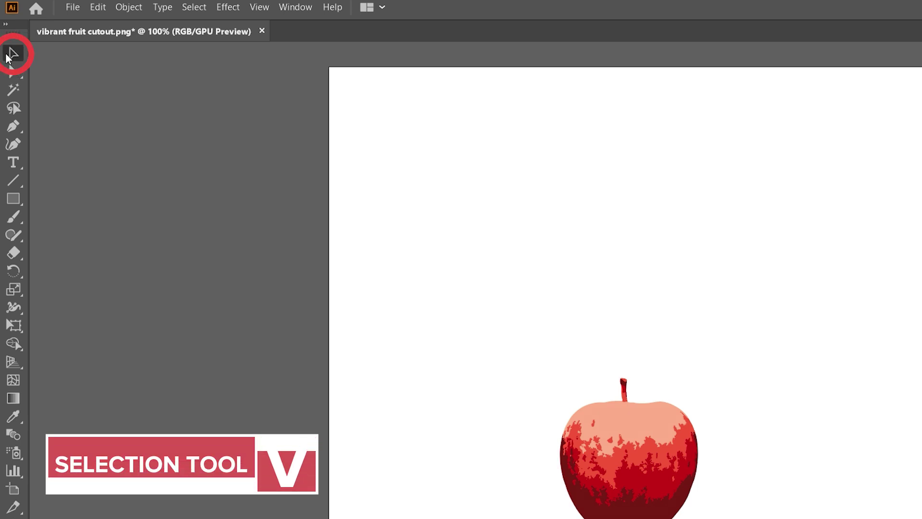
Scale the apple up proportionally, centre it on the artboard, and deselect it
{"action": "left_click", "coordinate": [641, 439]}
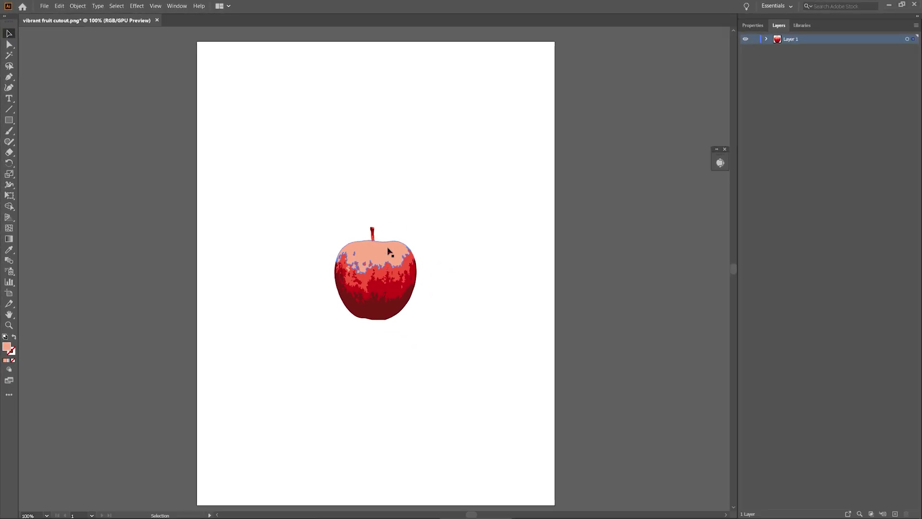
{"action": "left_click", "coordinate": [387, 251]}
{"action": "left_click_drag", "start_coordinate": [416, 319], "coordinate": [587, 350]}
{"action": "scroll", "coordinate": [586, 350], "scroll_direction": "up", "scroll_amount": 2}
{"action": "scroll", "coordinate": [587, 350], "scroll_direction": "up", "scroll_amount": 6}
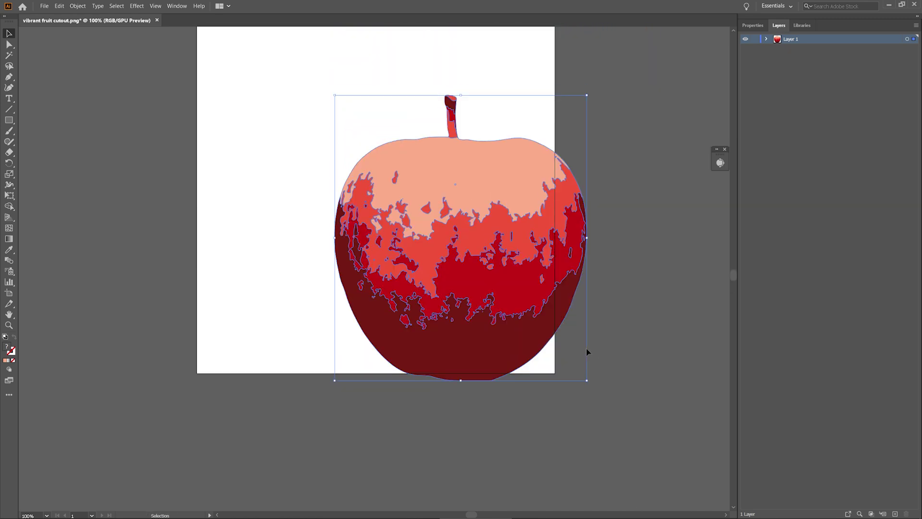
{"action": "left_click_drag", "start_coordinate": [499, 330], "coordinate": [426, 220]}
{"action": "left_click", "coordinate": [522, 227]}
{"action": "key", "text": "ctrl+minus"}
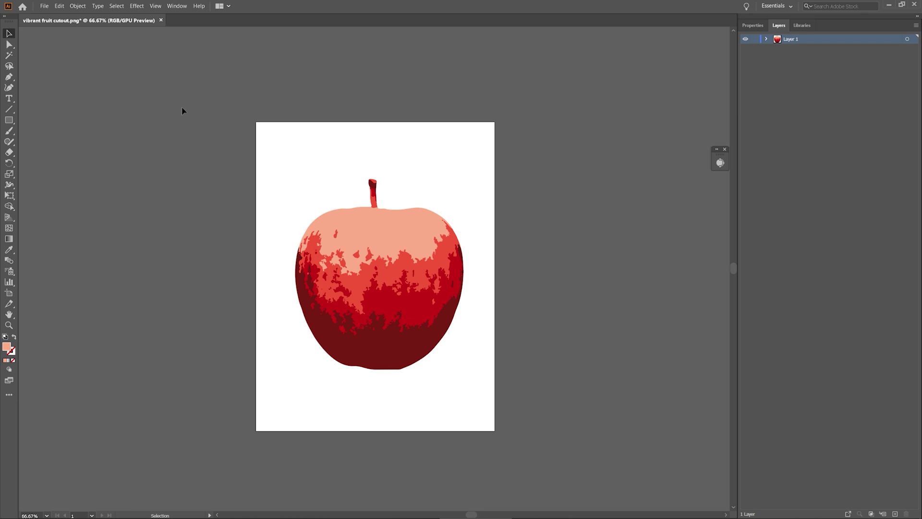
Export the artwork as a PNG file named 'vibrant fruit vectorized'
{"action": "left_click", "coordinate": [44, 6]}
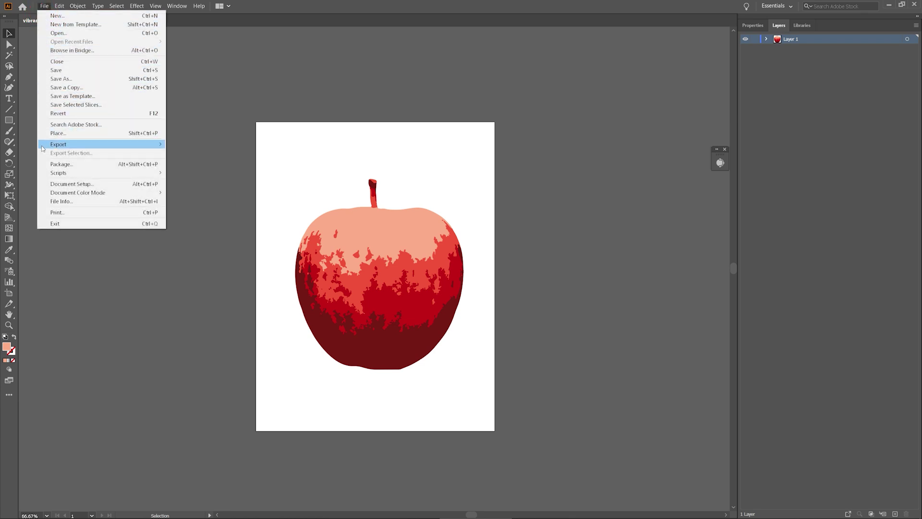
{"action": "mouse_move", "coordinate": [46, 145]}
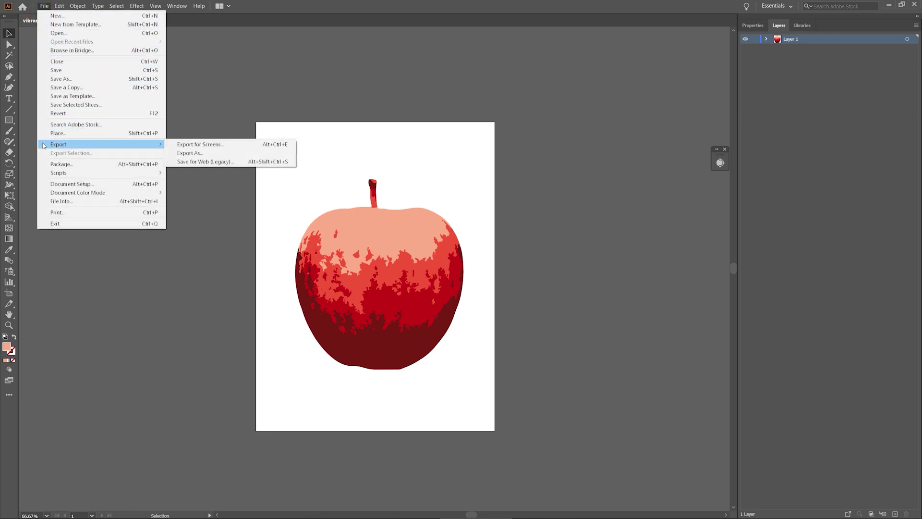
{"action": "left_click", "coordinate": [208, 152]}
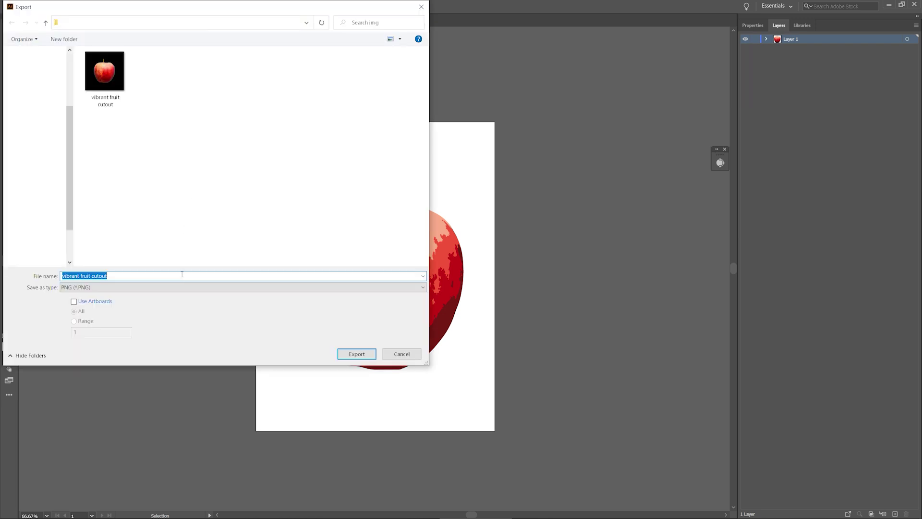
{"action": "key", "text": "End"}
{"action": "key", "text": "BackSpace"}
{"action": "key", "text": "BackSpace"}
{"action": "key", "text": "BackSpace"}
{"action": "key", "text": "BackSpace"}
{"action": "key", "text": "BackSpace"}
{"action": "key", "text": "BackSpace"}
{"action": "type", "text": "vectorized"}
{"action": "left_click", "coordinate": [184, 291]}
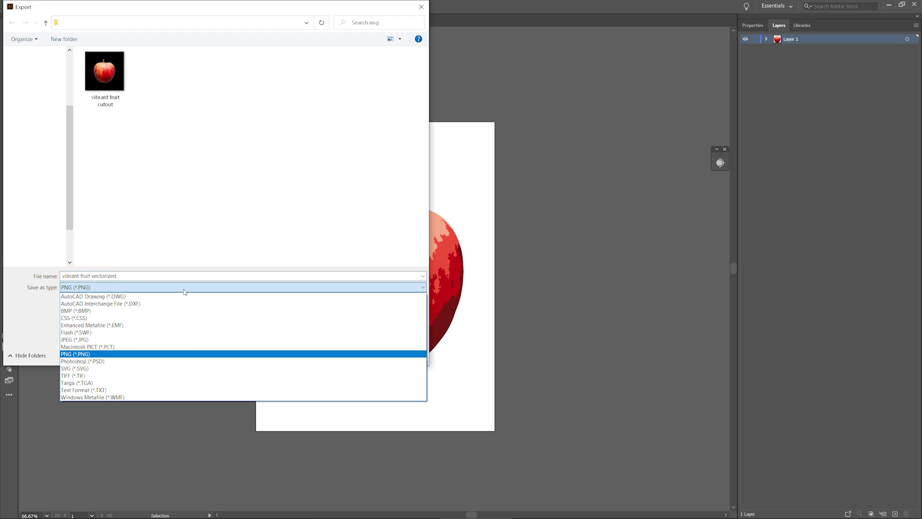
{"action": "left_click", "coordinate": [174, 354]}
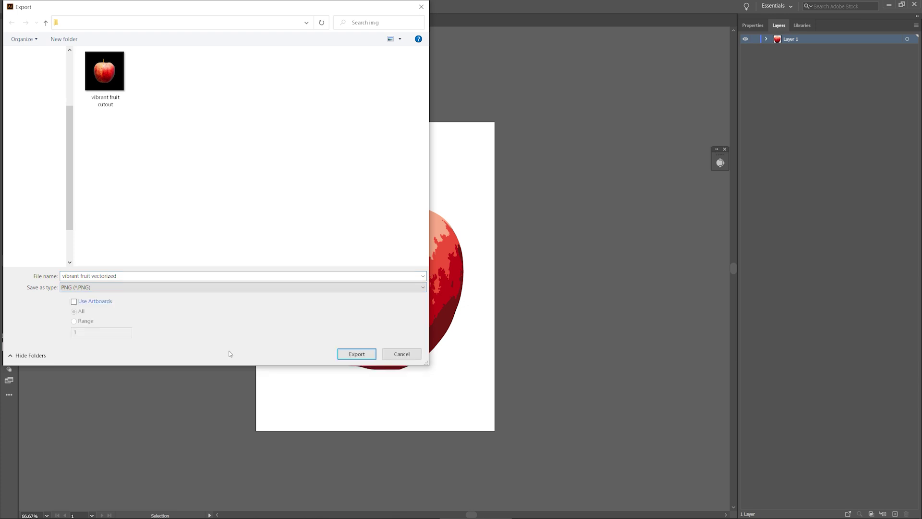
{"action": "left_click", "coordinate": [348, 356]}
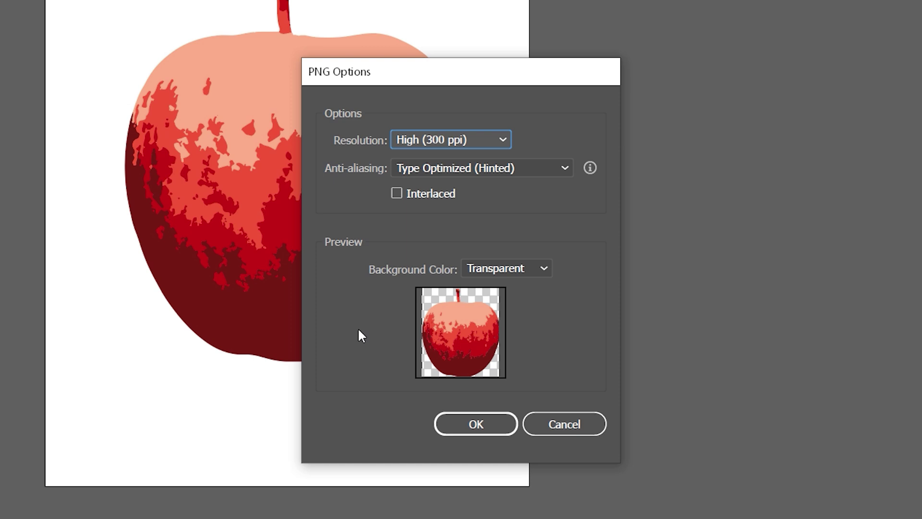
Confirm the PNG options at High (300 ppi) with a transparent background
{"action": "left_click", "coordinate": [548, 267]}
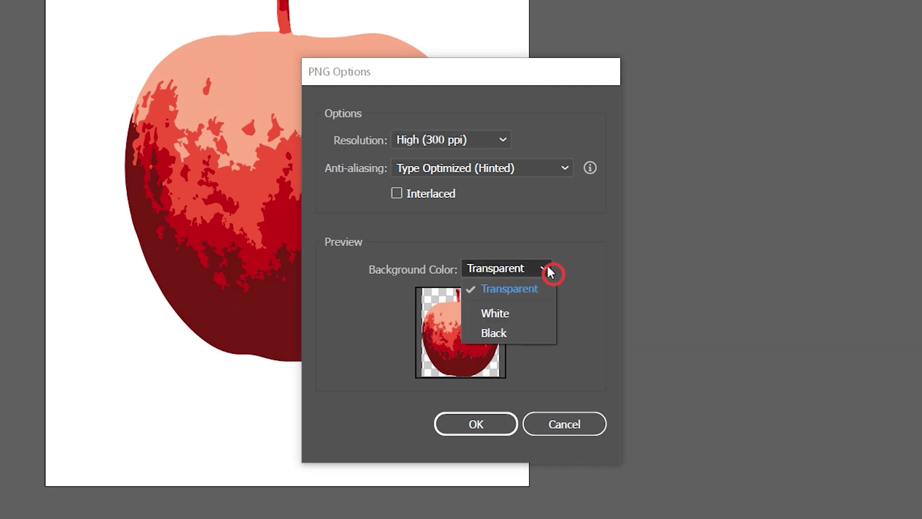
{"action": "left_click", "coordinate": [547, 267]}
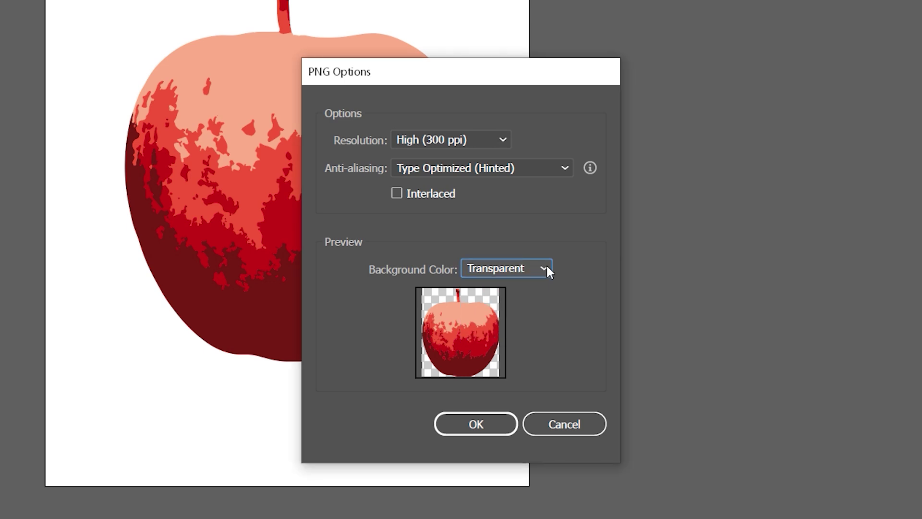
{"action": "left_click", "coordinate": [508, 425]}
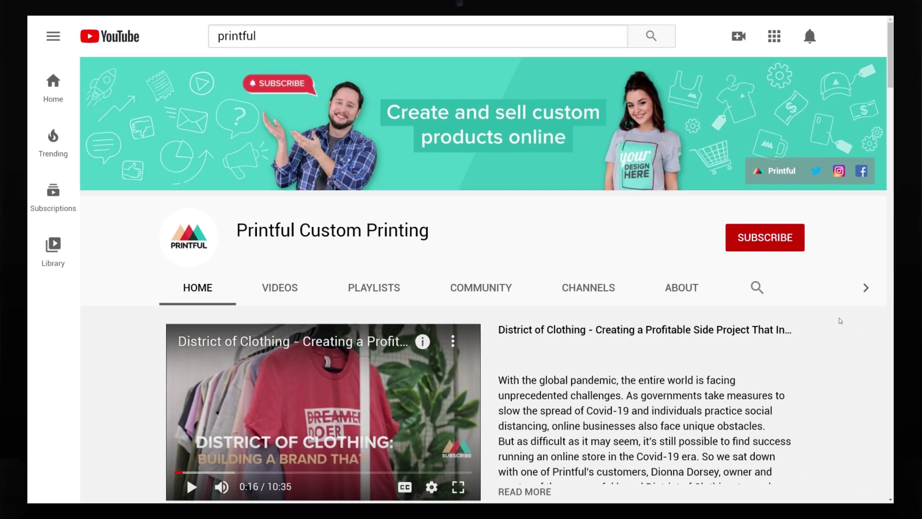
Subscribe to Printful Custom Printing and set notifications to All
{"action": "left_click", "coordinate": [759, 238]}
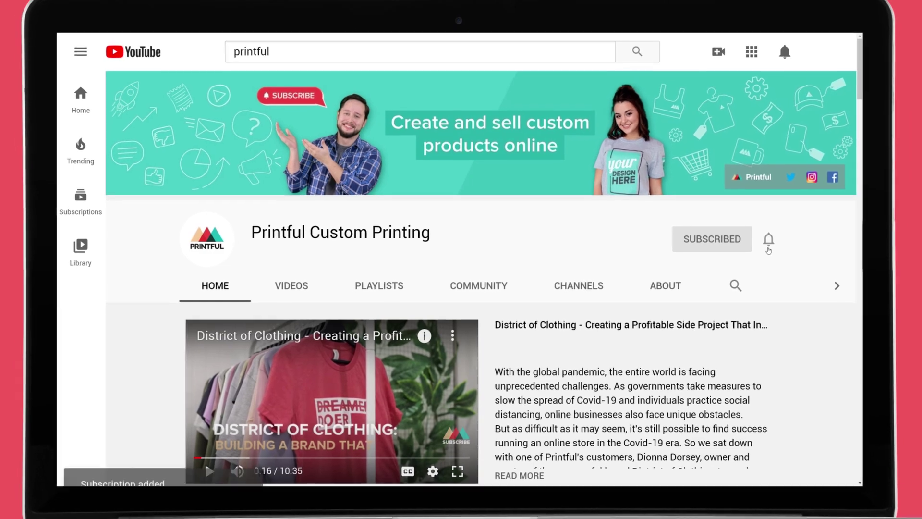
{"action": "left_click", "coordinate": [762, 241]}
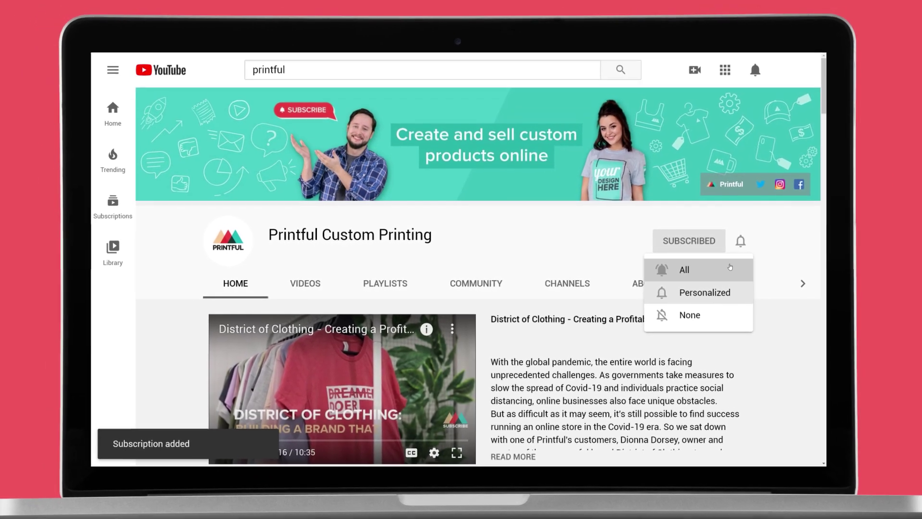
{"action": "left_click", "coordinate": [750, 268]}
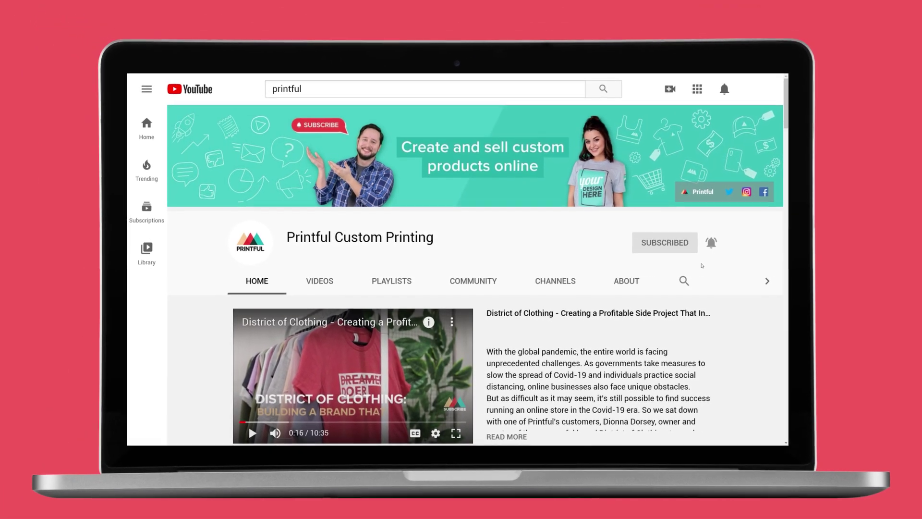